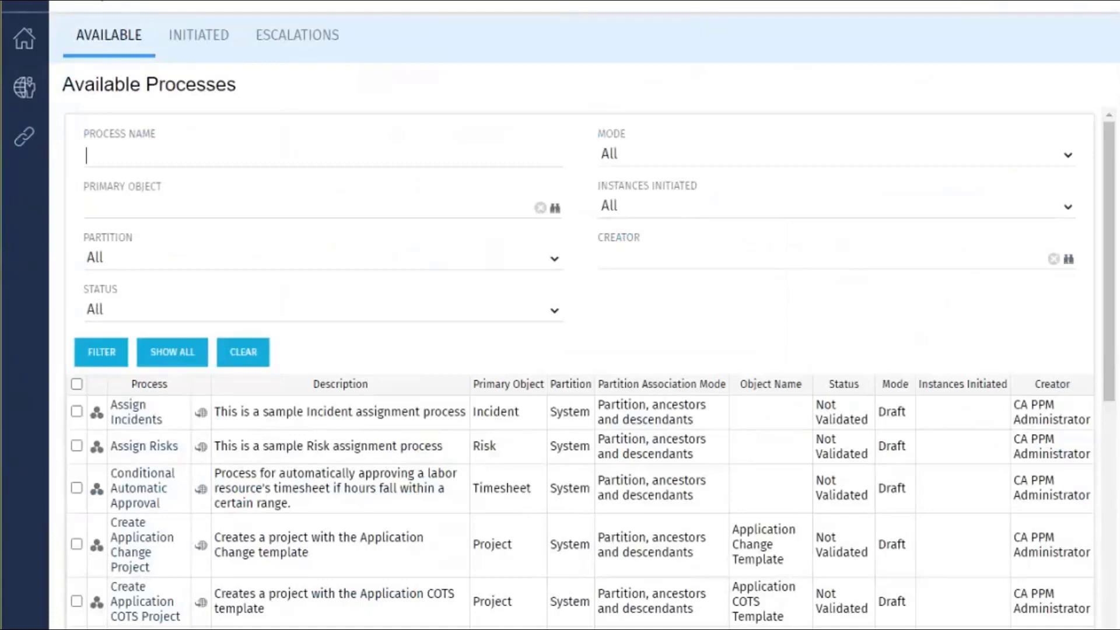
Step: Filter the available processes by the name "demo" and open the Demo Roadmap process
{"action": "left_click", "coordinate": [127, 156]}
{"action": "type", "text": "demo"}
{"action": "key", "text": "Return"}
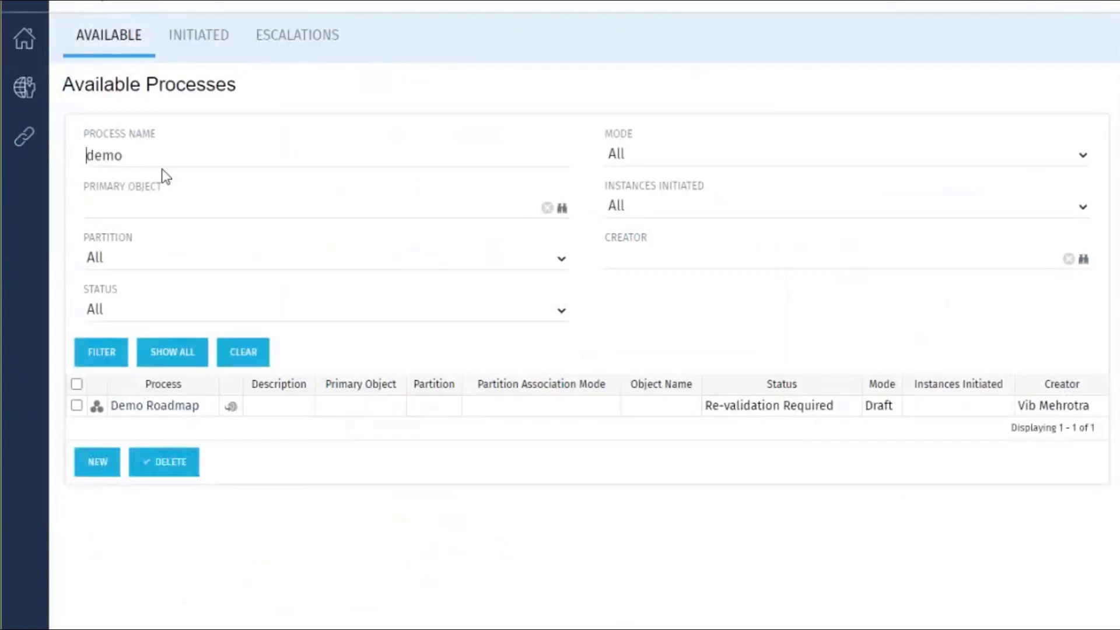
{"action": "left_click", "coordinate": [150, 408]}
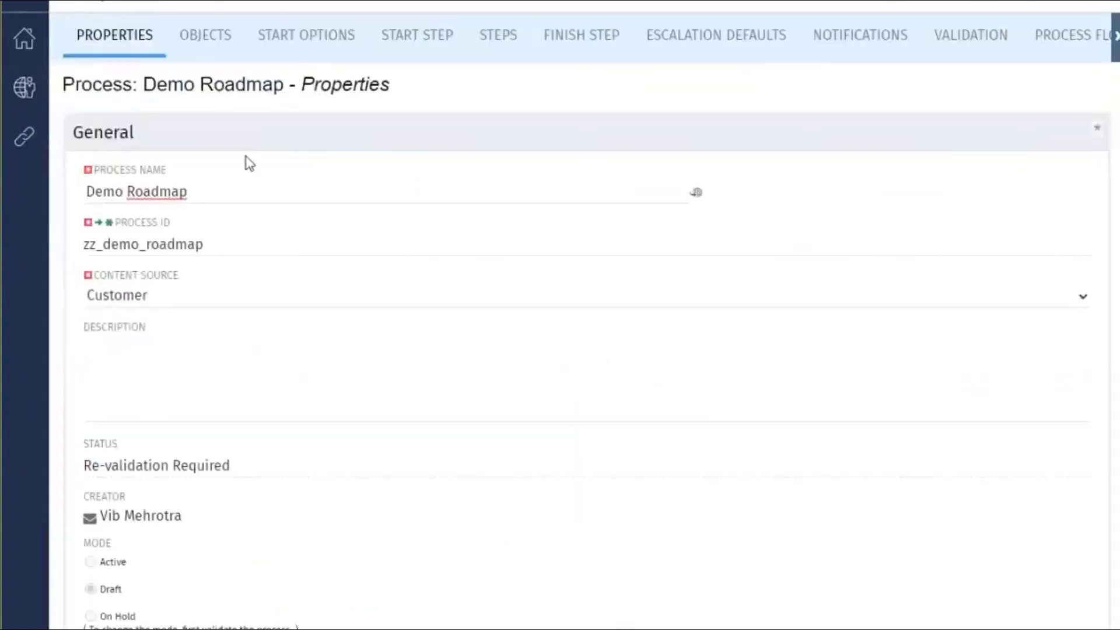
Step: Start adding a primary object to the Demo Roadmap process and examine the object types on offer
{"action": "left_click", "coordinate": [198, 47]}
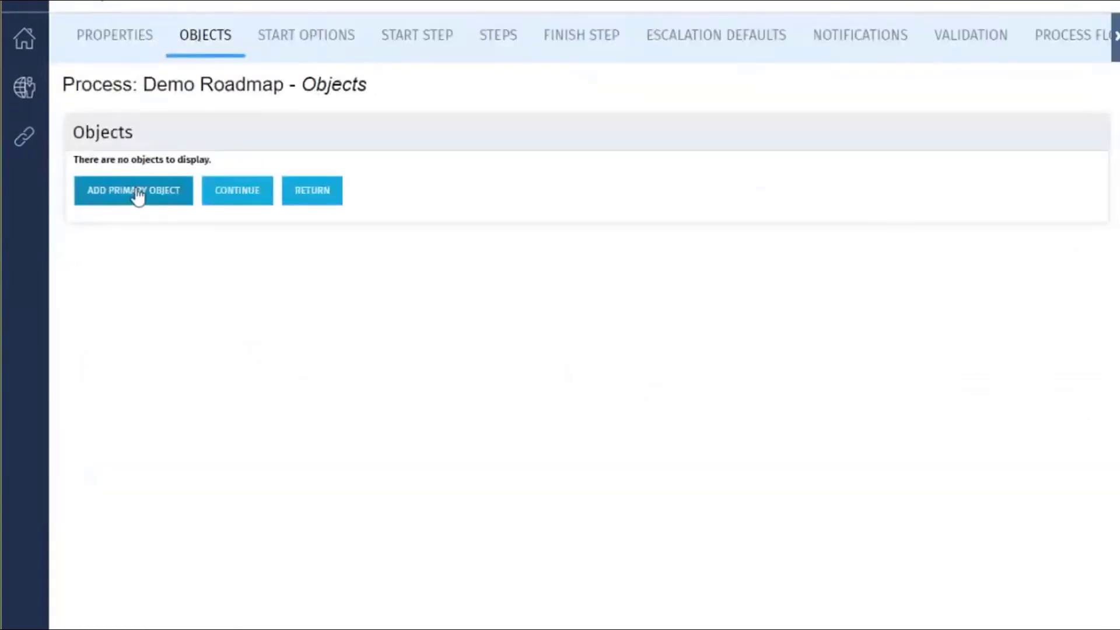
{"action": "left_click", "coordinate": [137, 196]}
{"action": "left_click", "coordinate": [159, 148]}
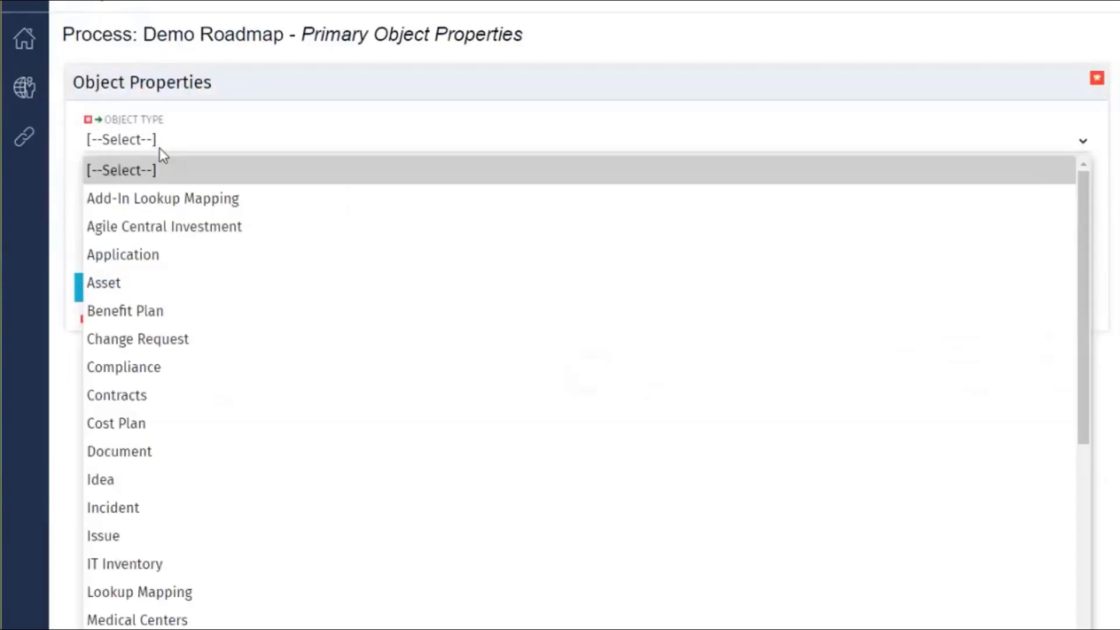
{"action": "scroll", "coordinate": [225, 447], "scroll_direction": "down", "scroll_amount": 5}
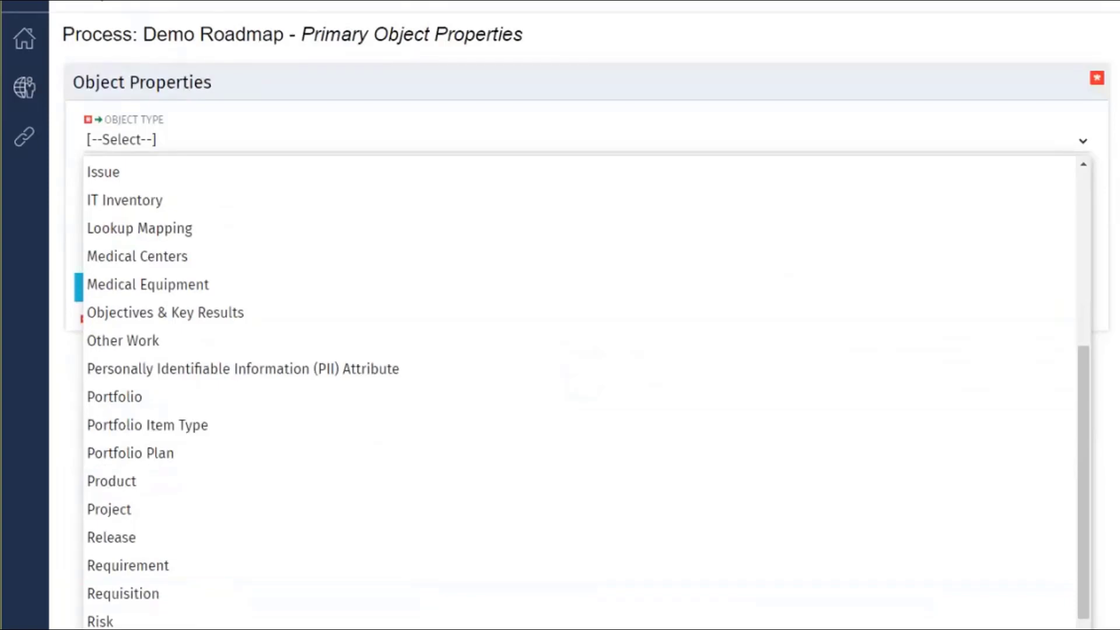
{"action": "scroll", "coordinate": [175, 478], "scroll_direction": "down", "scroll_amount": 3}
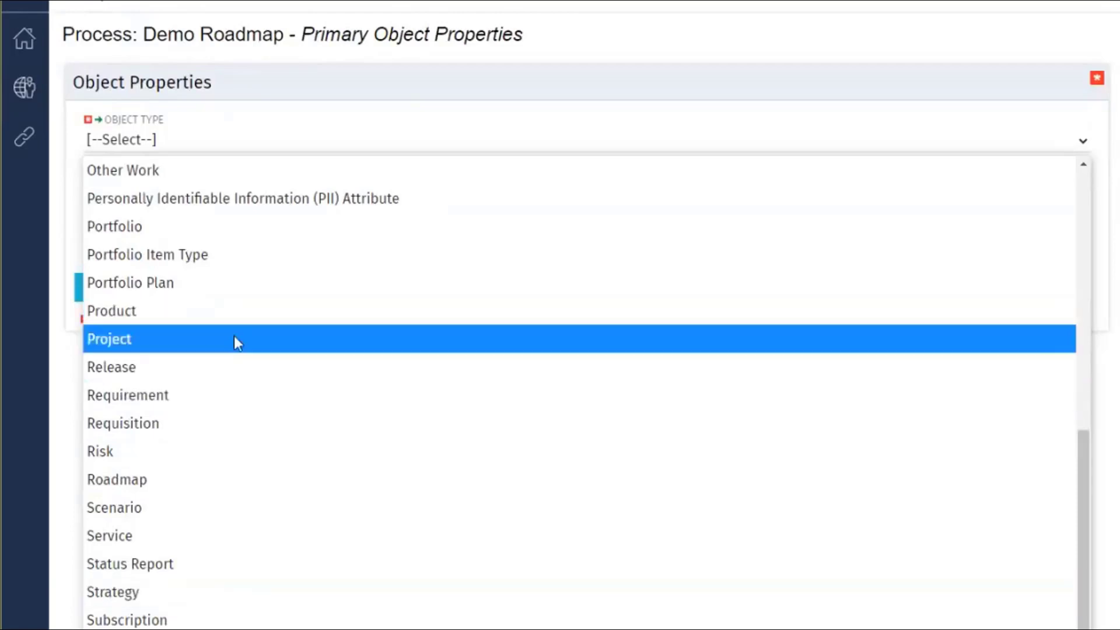
{"action": "left_click", "coordinate": [70, 333]}
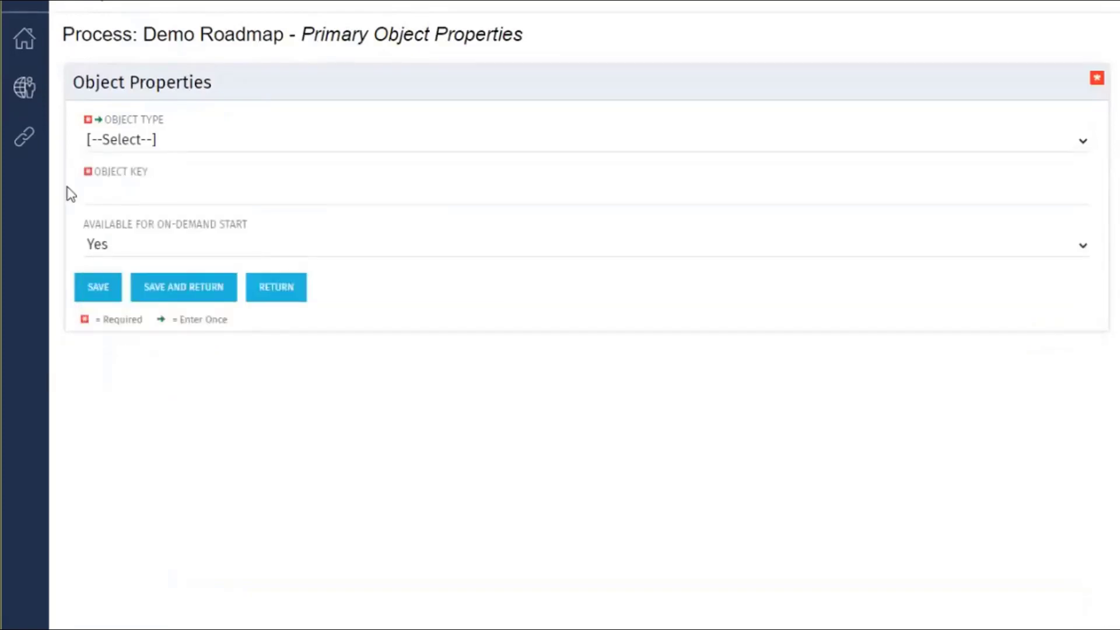
Step: Open the Objects administration list, filter it by the name "roadmap" and view the Roadmap object's properties
{"action": "left_click", "coordinate": [24, 87]}
{"action": "left_click", "coordinate": [251, 95]}
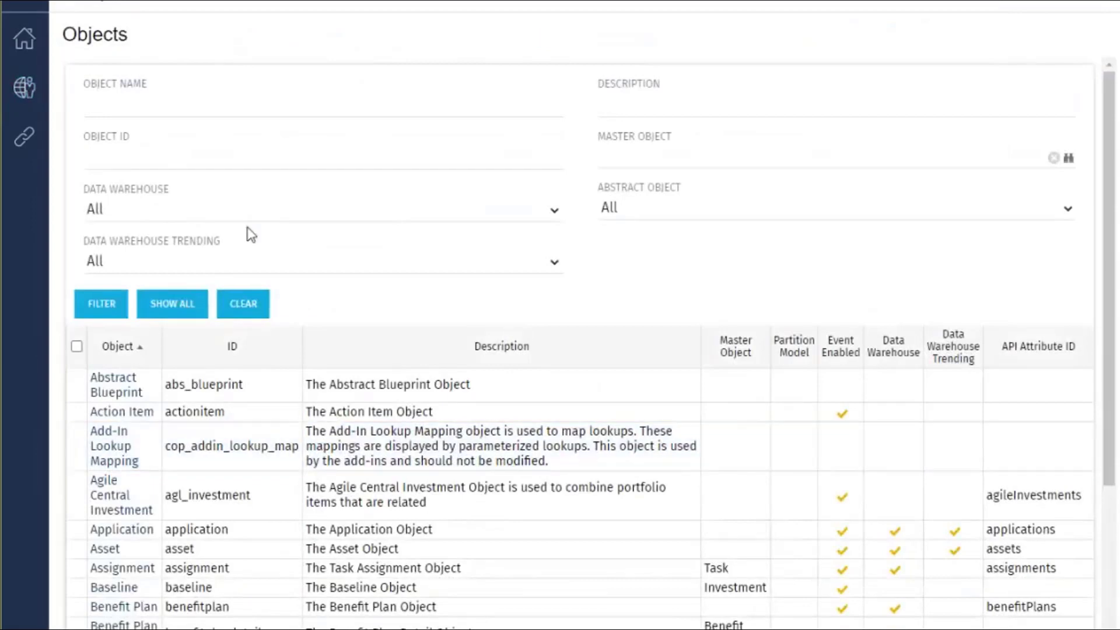
{"action": "type", "text": "roadmap"}
{"action": "key", "text": "Return"}
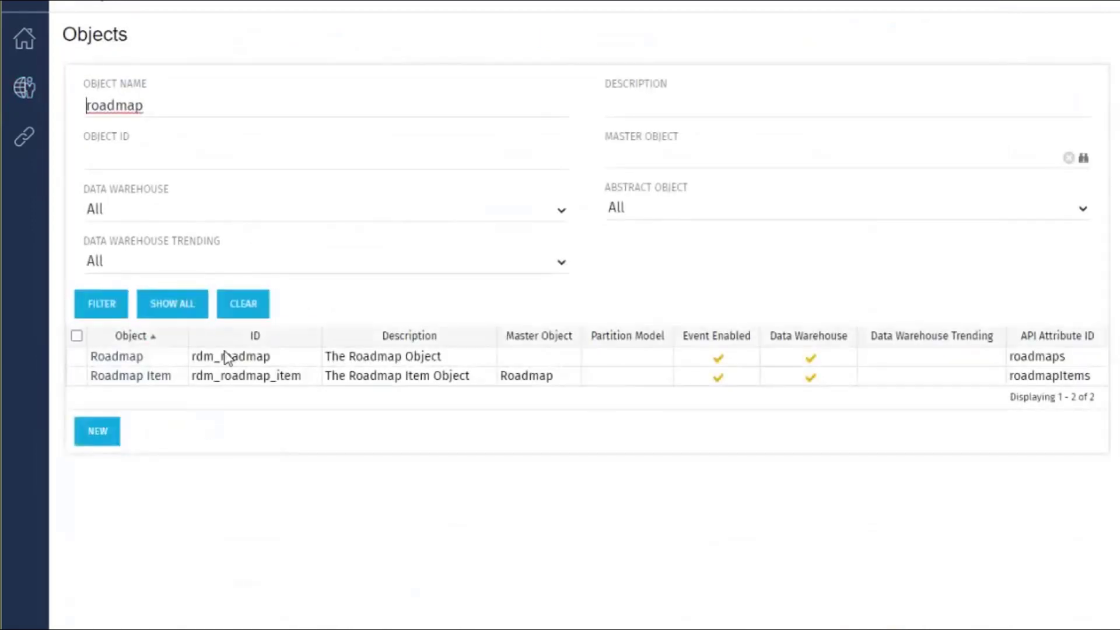
{"action": "left_click", "coordinate": [115, 356]}
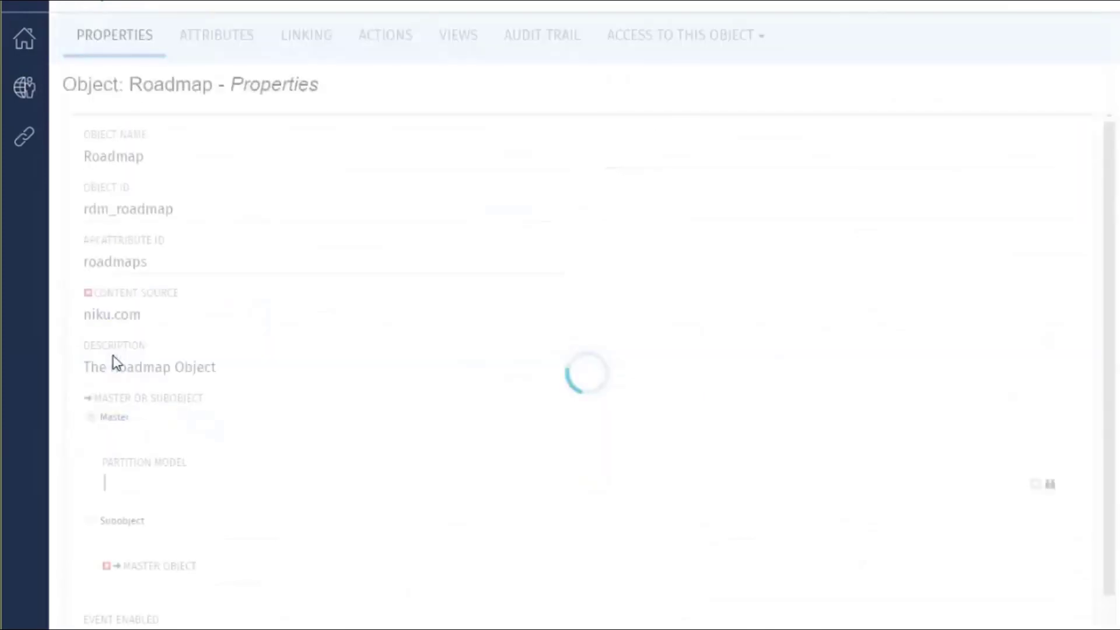
{"action": "scroll", "coordinate": [220, 457], "scroll_direction": "down", "scroll_amount": 2}
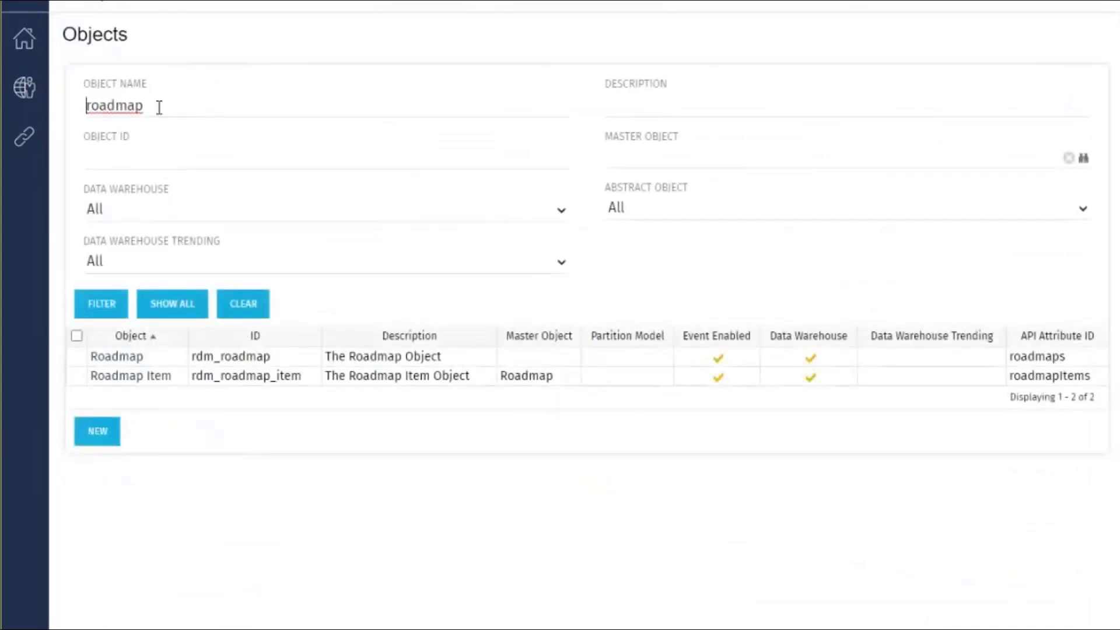
Step: Filter the Objects list by the name "strate" to check the Strategy object
{"action": "left_click_drag", "start_coordinate": [159, 107], "coordinate": [75, 105]}
{"action": "type", "text": "strate"}
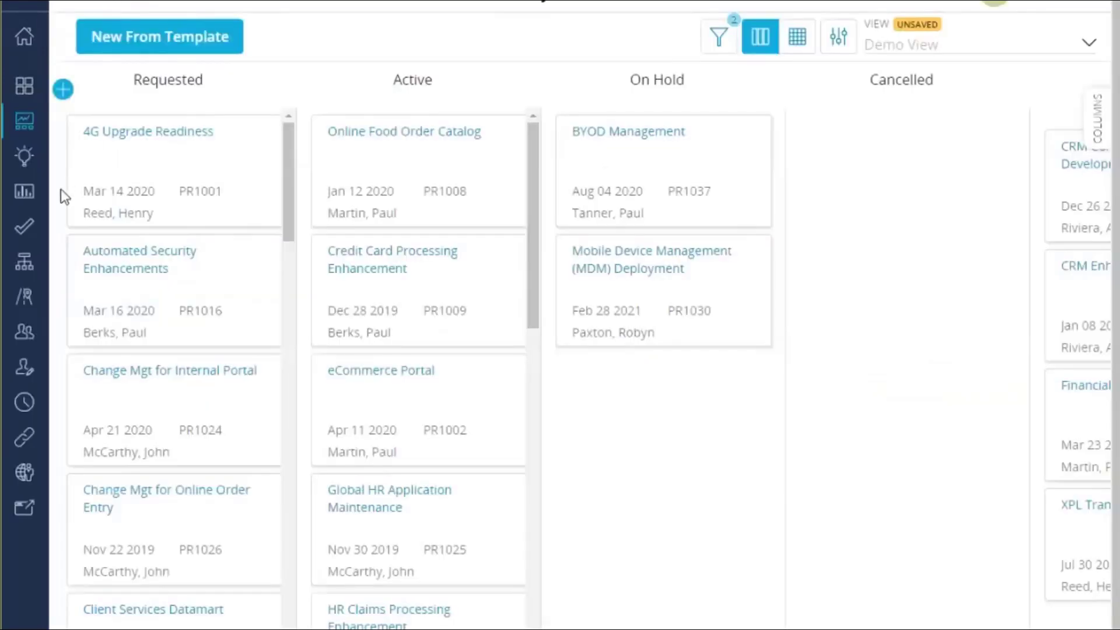
Step: Switch to the roadmaps grid and enable Push To Rally for the FY2021 Annual Plan roadmap
{"action": "left_click", "coordinate": [26, 300]}
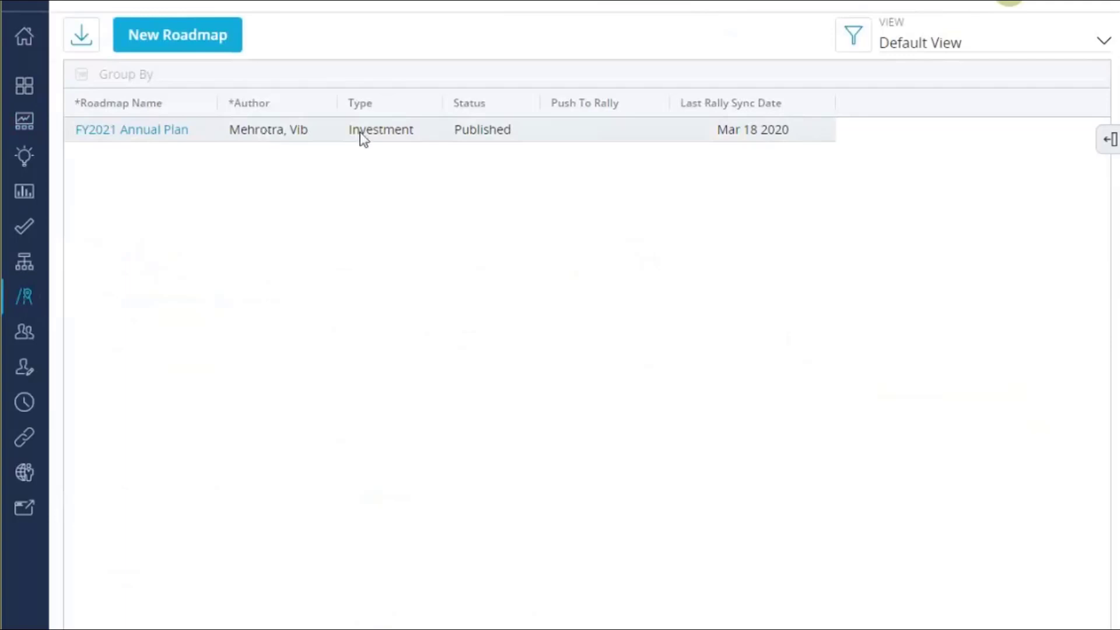
{"action": "mouse_move", "coordinate": [572, 121]}
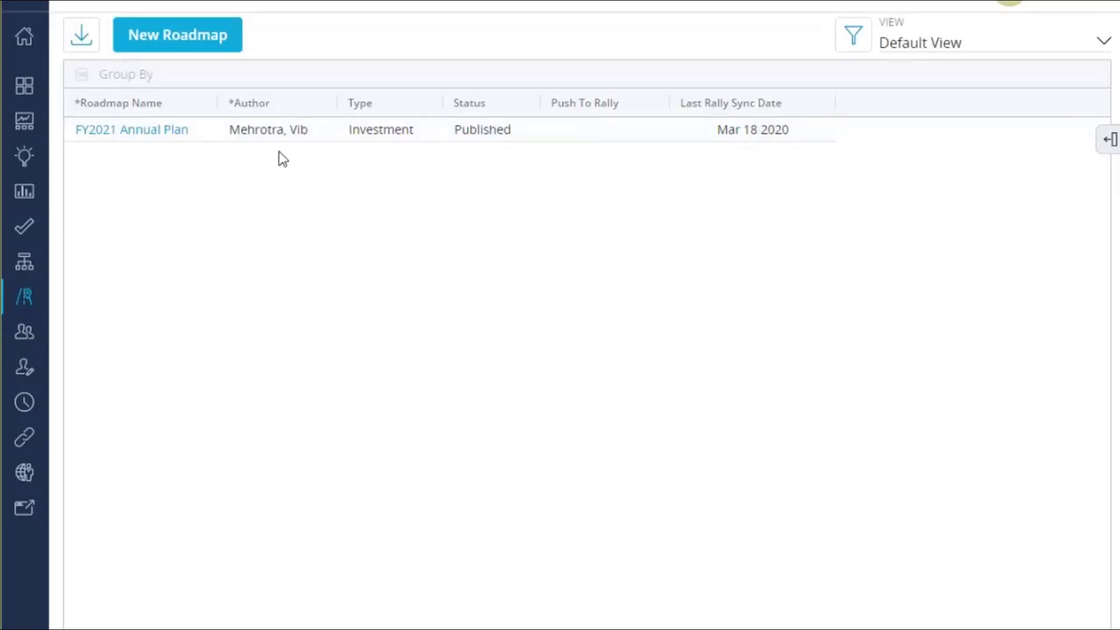
{"action": "left_click", "coordinate": [605, 133]}
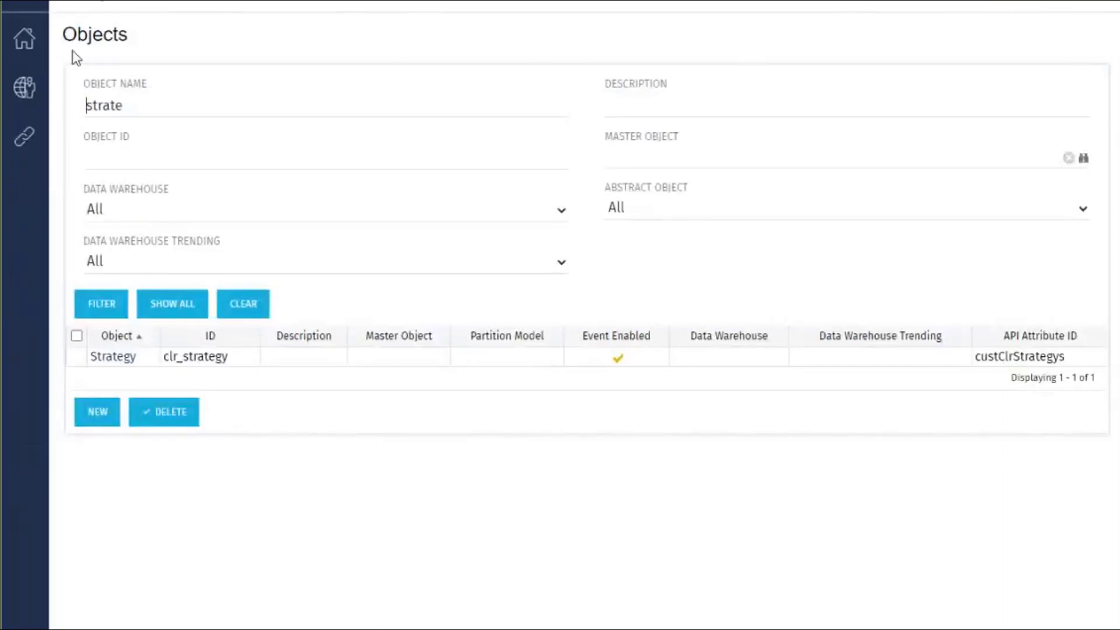
Step: View the initiated processes in the Organizer to check the roadmap synchronization
{"action": "mouse_move", "coordinate": [26, 50]}
{"action": "left_click", "coordinate": [125, 97]}
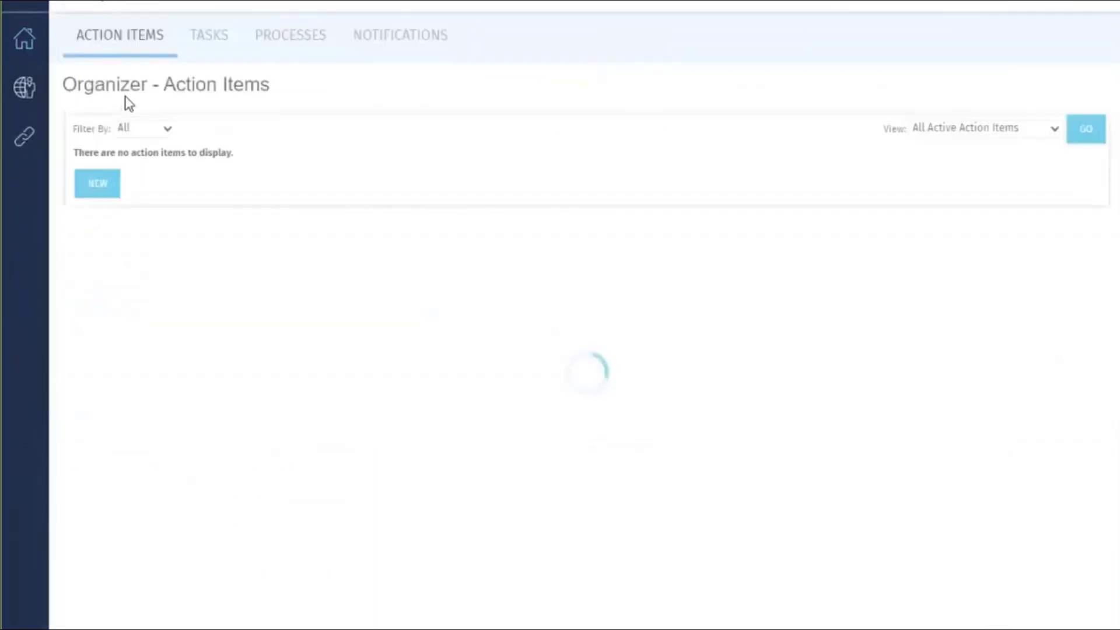
{"action": "left_click", "coordinate": [302, 41]}
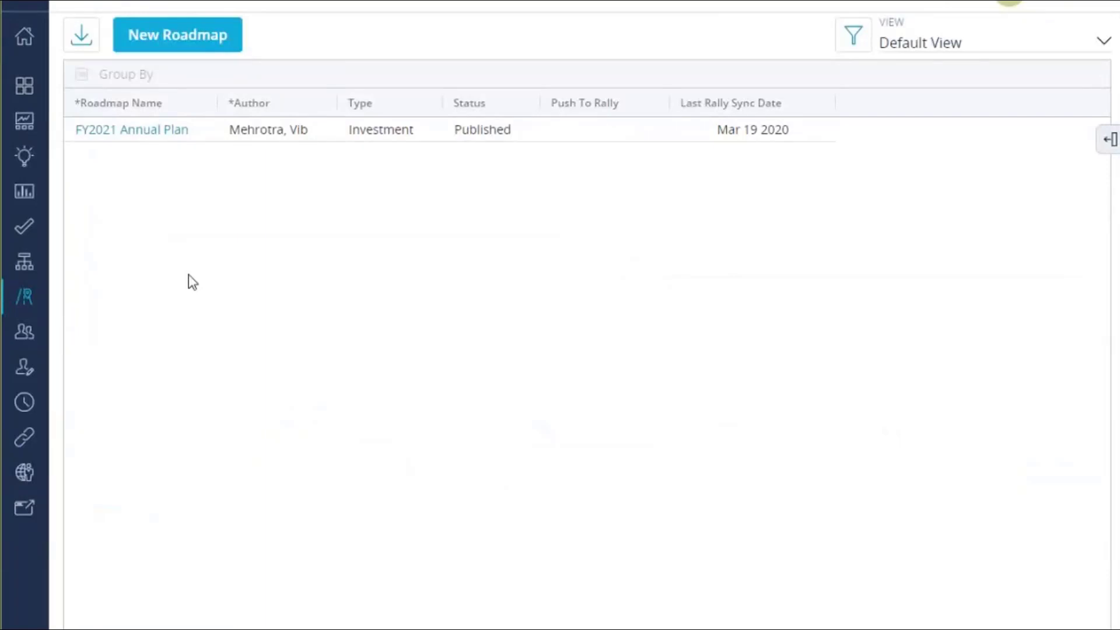
Step: Open the Strategy investments grid and mark Market Penetration as Submit For Approval
{"action": "left_click", "coordinate": [25, 191]}
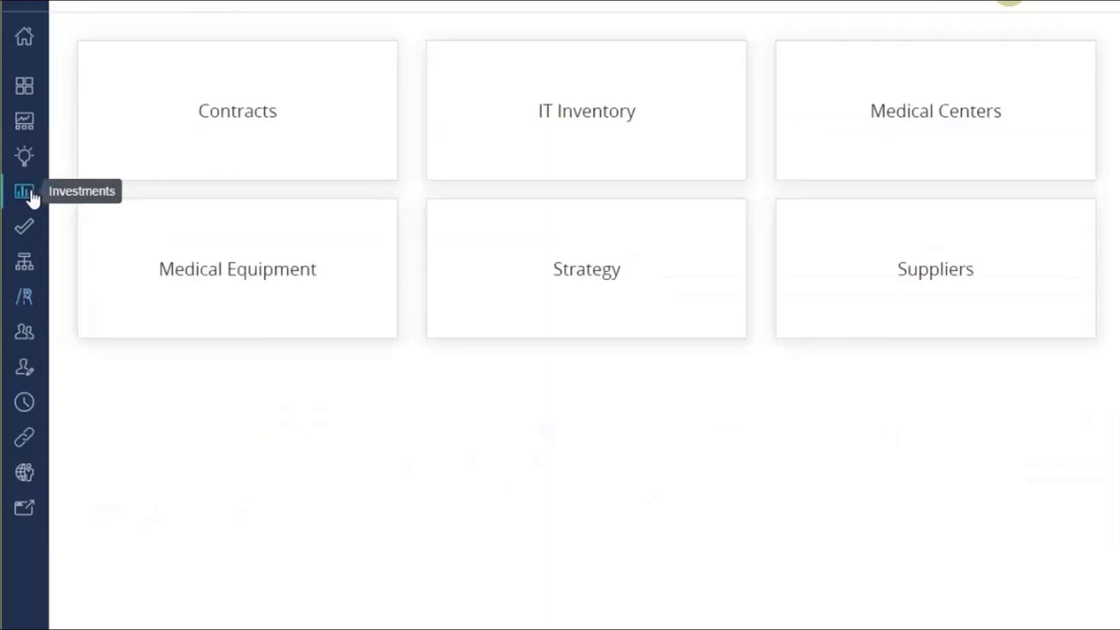
{"action": "left_click", "coordinate": [586, 278]}
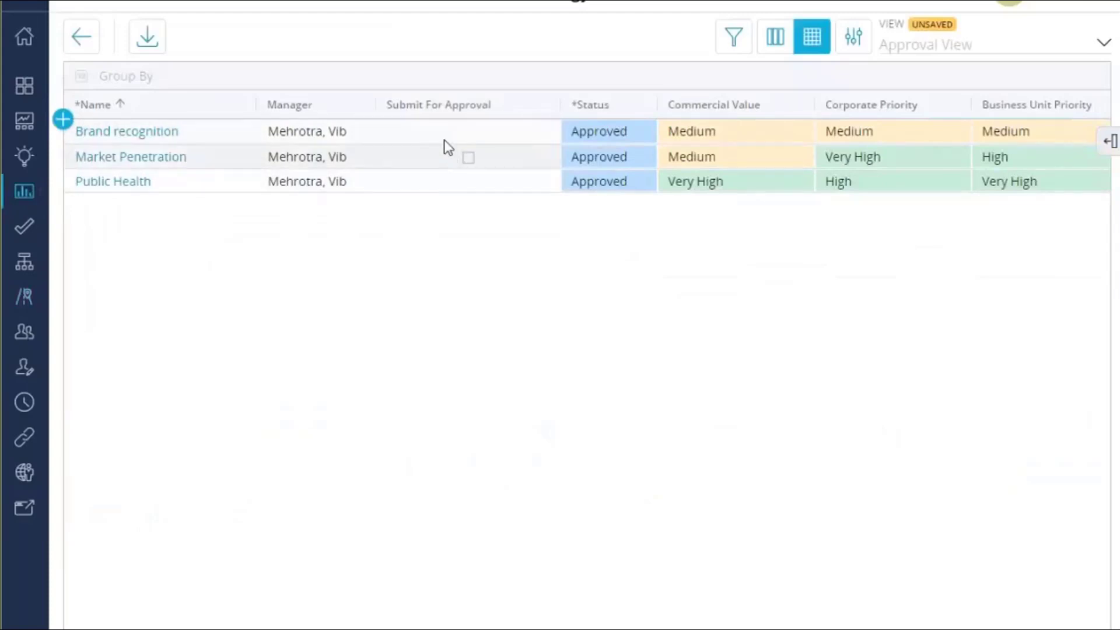
{"action": "left_click", "coordinate": [469, 159]}
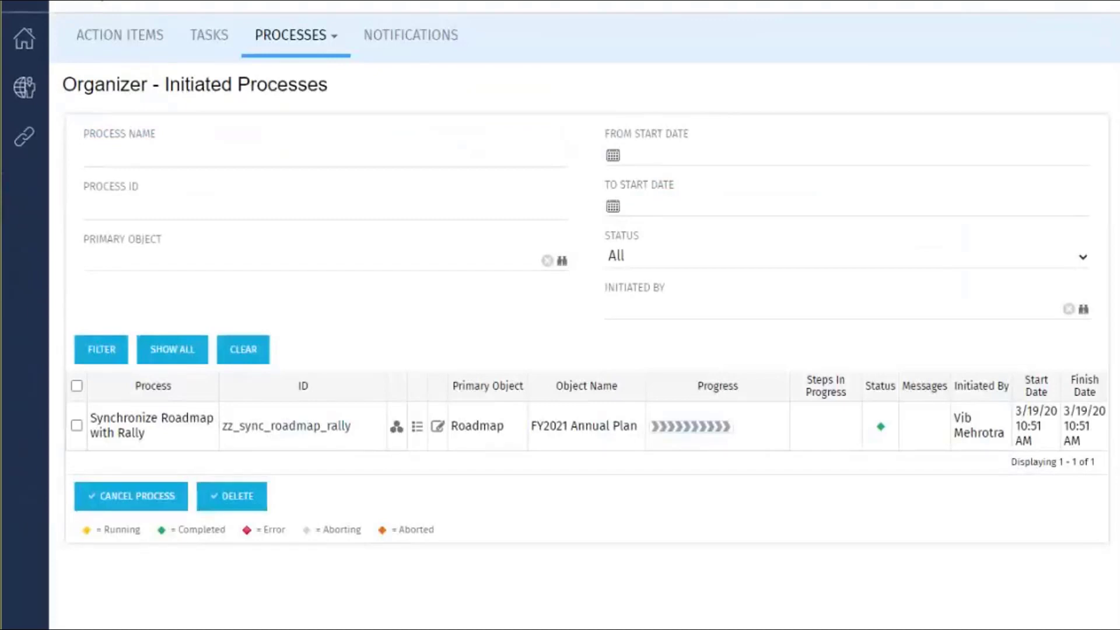
Step: In the Organizer's action items, set the Market Penetration approval request to Rejected and save it
{"action": "left_click", "coordinate": [25, 86]}
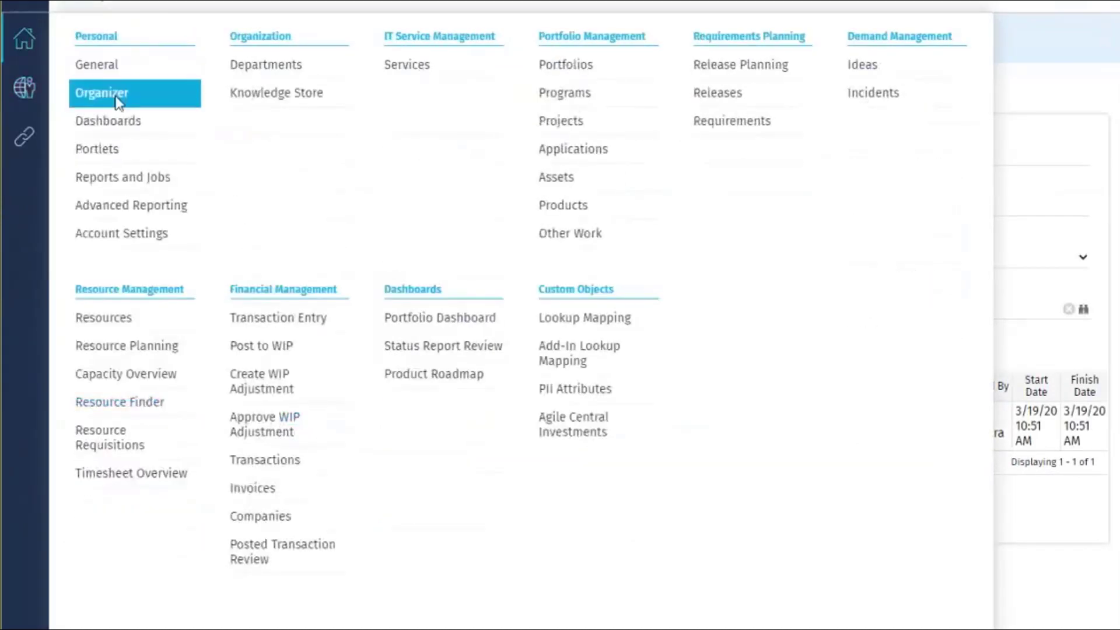
{"action": "left_click", "coordinate": [115, 98]}
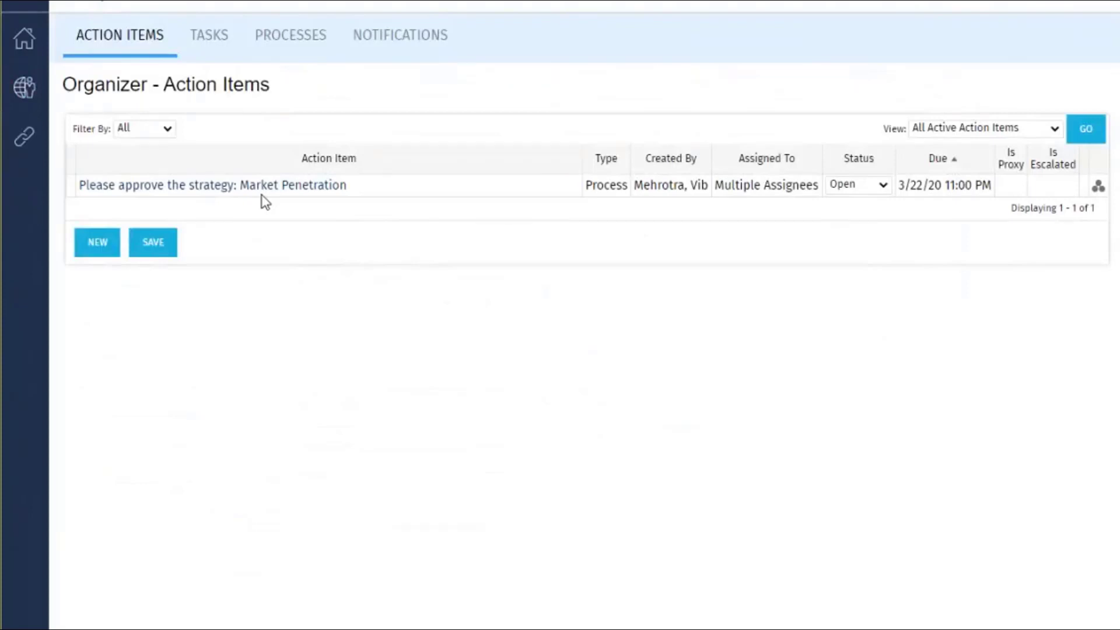
{"action": "left_click", "coordinate": [866, 186]}
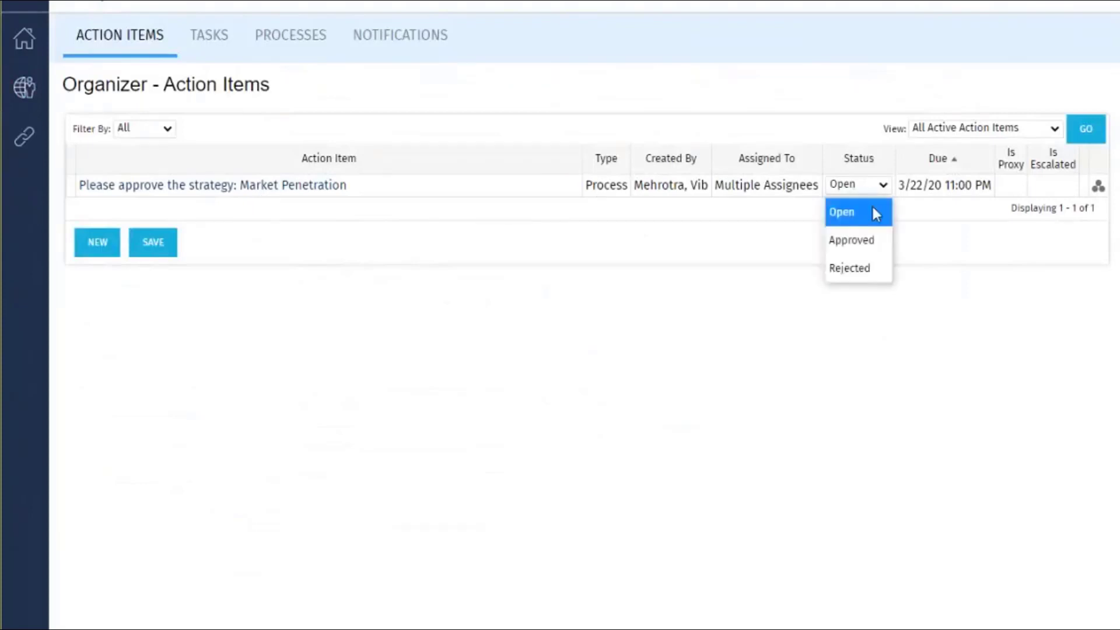
{"action": "left_click", "coordinate": [875, 268]}
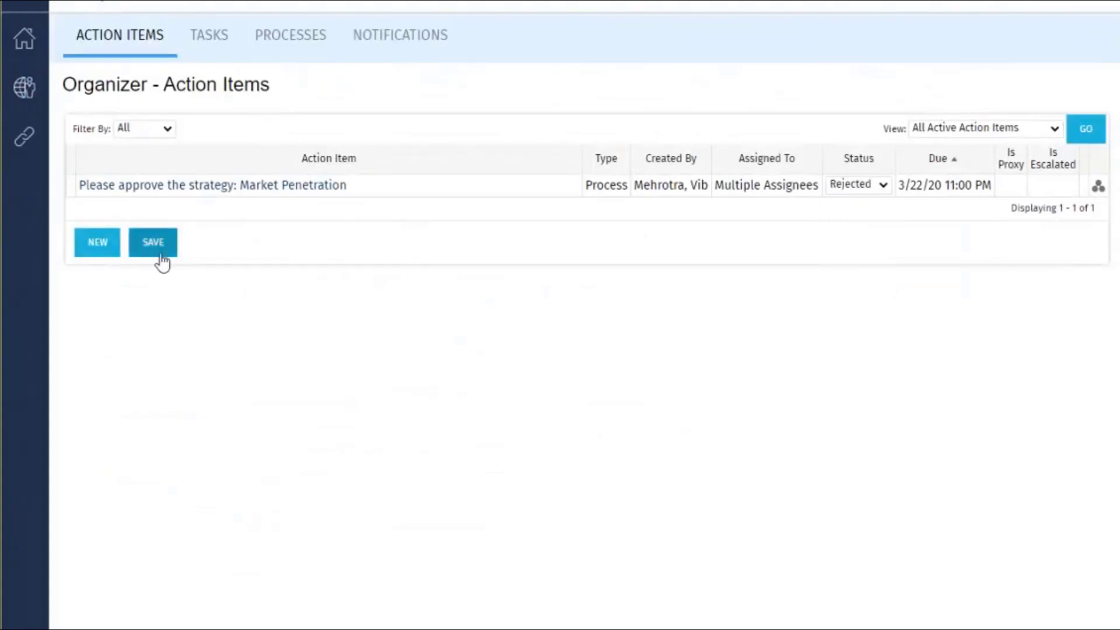
{"action": "left_click", "coordinate": [156, 251]}
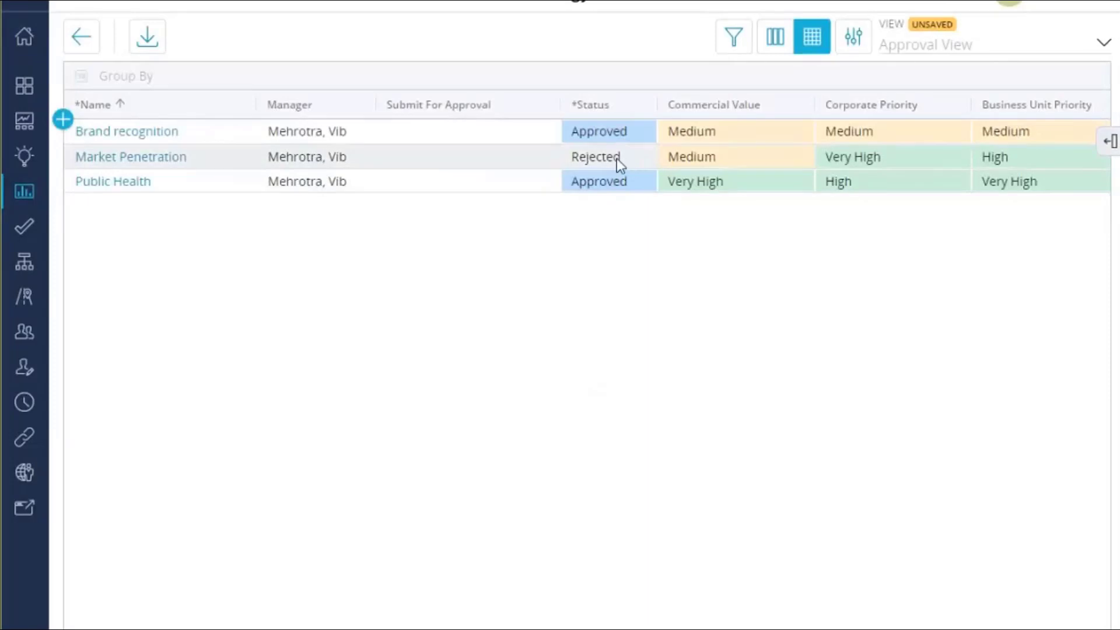
Step: Resubmit the Market Penetration strategy for approval, then set its new action item to Approved and save it
{"action": "left_click", "coordinate": [467, 162]}
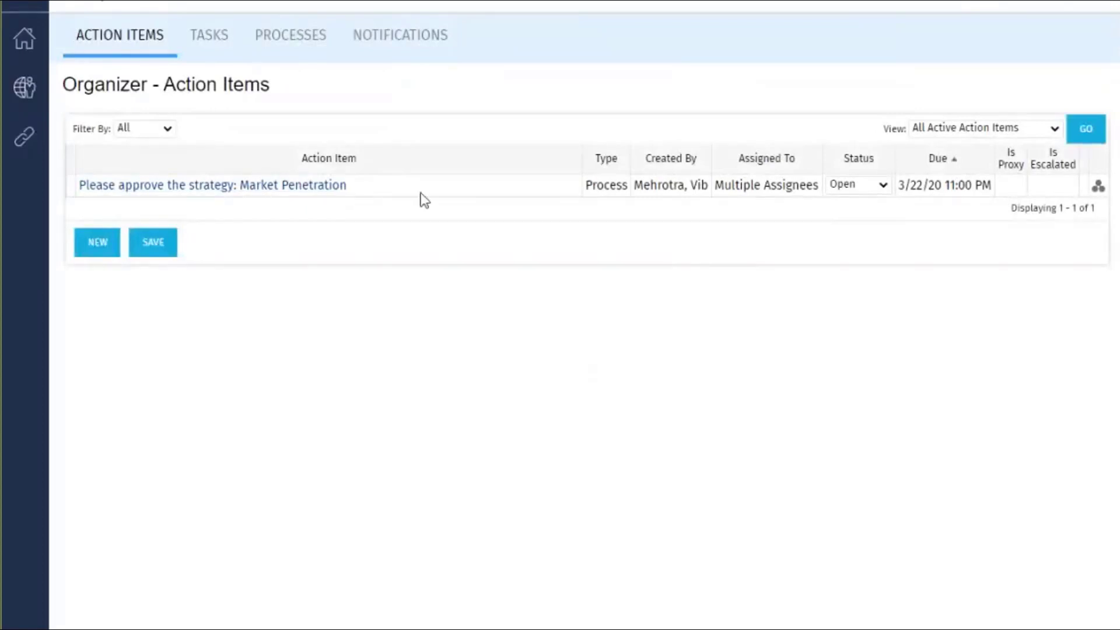
{"action": "left_click", "coordinate": [863, 196]}
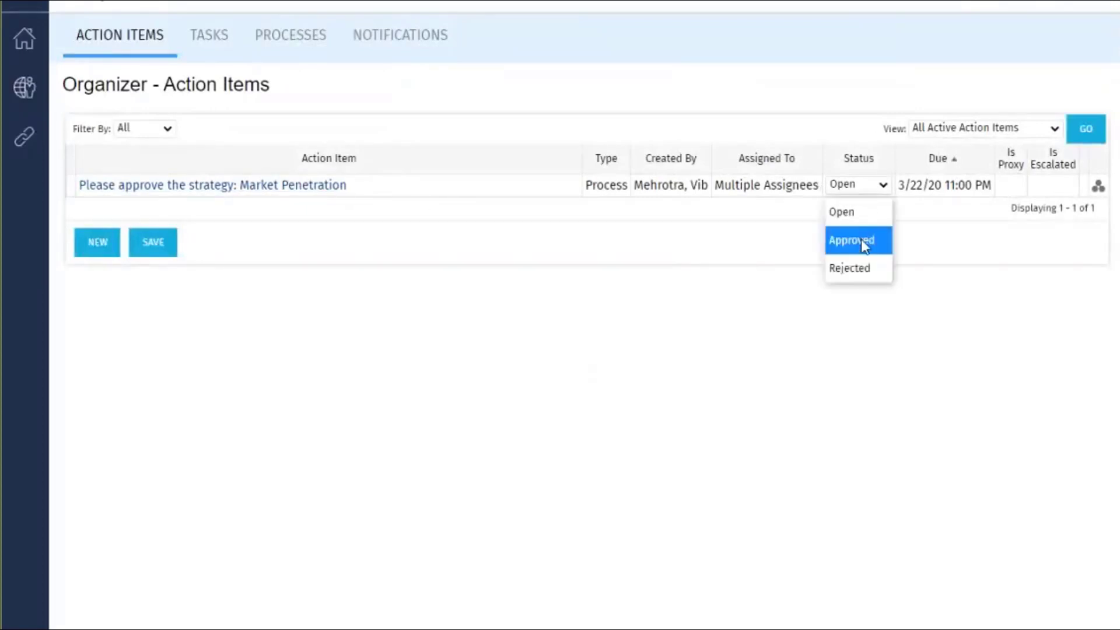
{"action": "left_click", "coordinate": [861, 238]}
{"action": "left_click", "coordinate": [153, 253]}
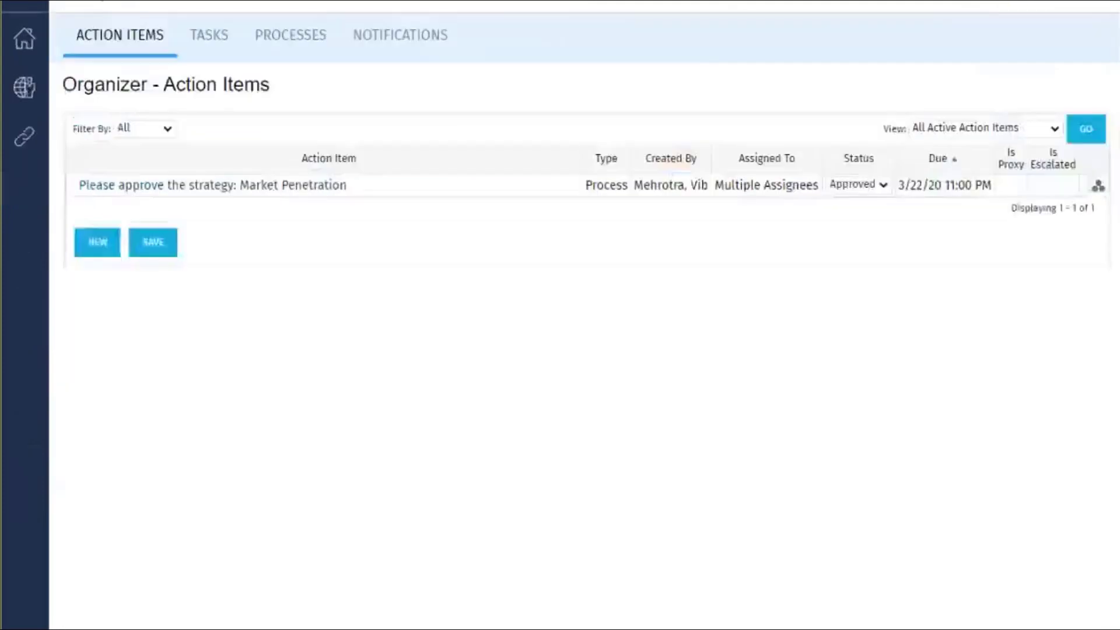
Step: Examine the flow diagram of the earlier Strategy Approval run among the Organizer's initiated processes, then return to the list
{"action": "mouse_move", "coordinate": [25, 55]}
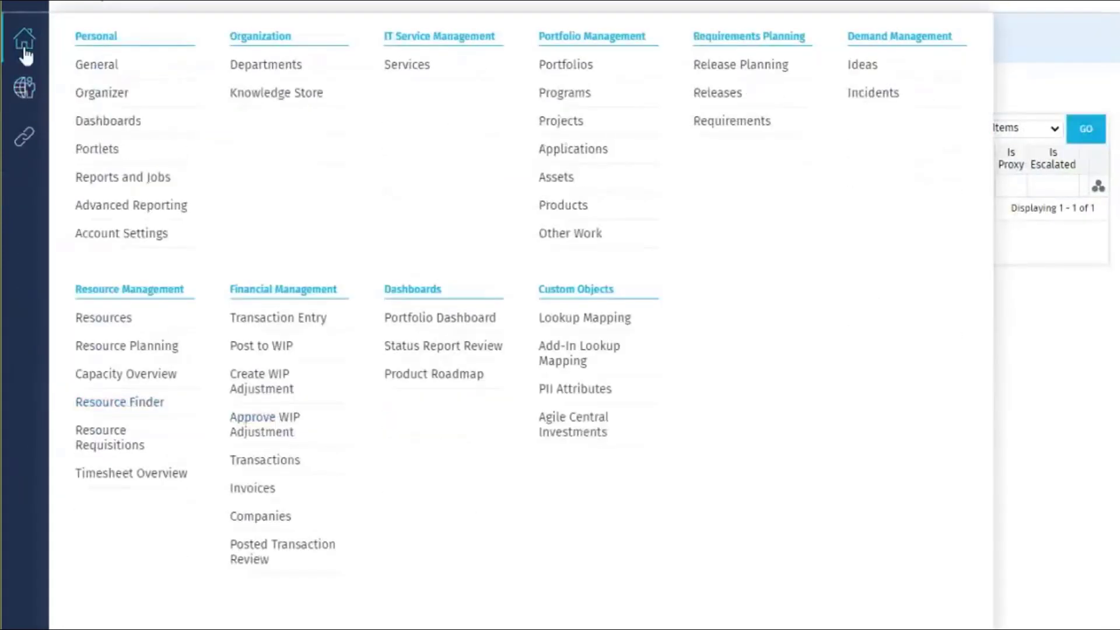
{"action": "left_click", "coordinate": [119, 95]}
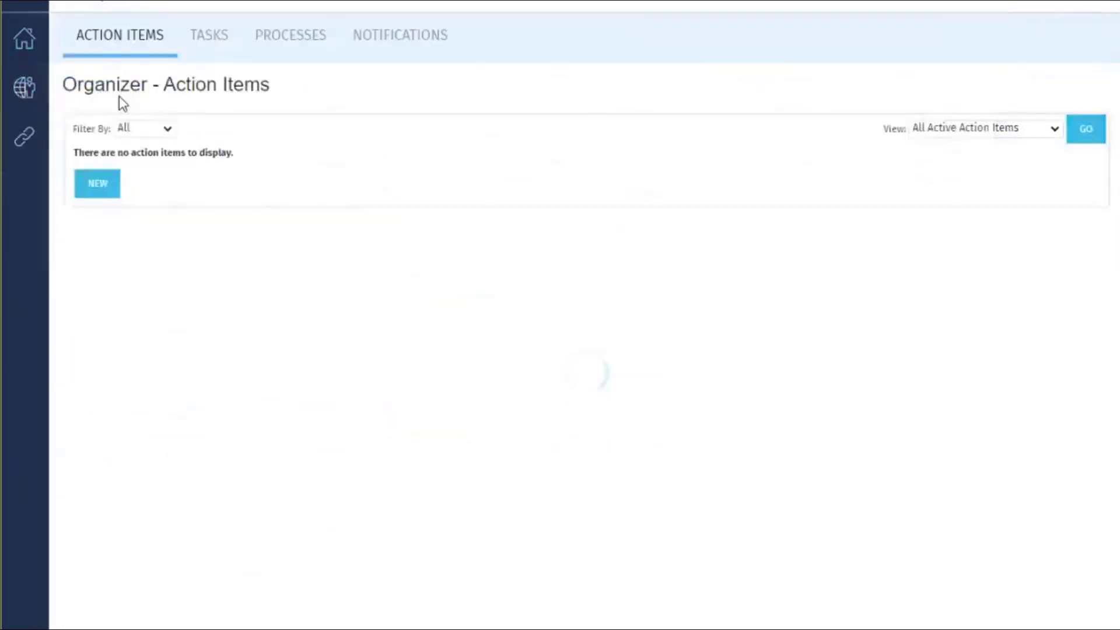
{"action": "left_click", "coordinate": [297, 35]}
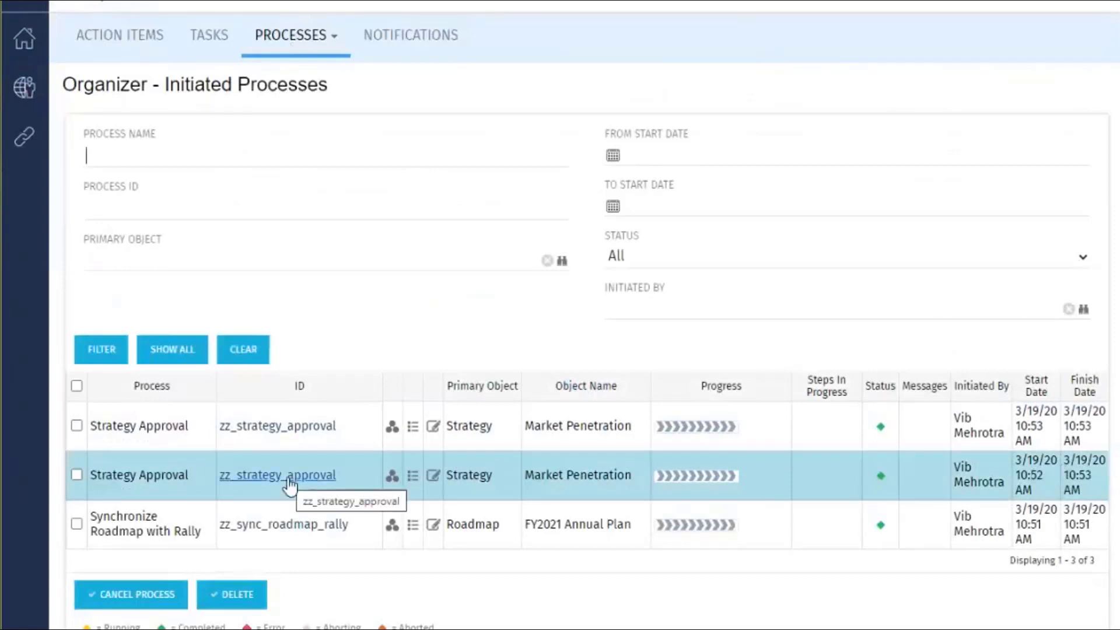
{"action": "left_click", "coordinate": [393, 477]}
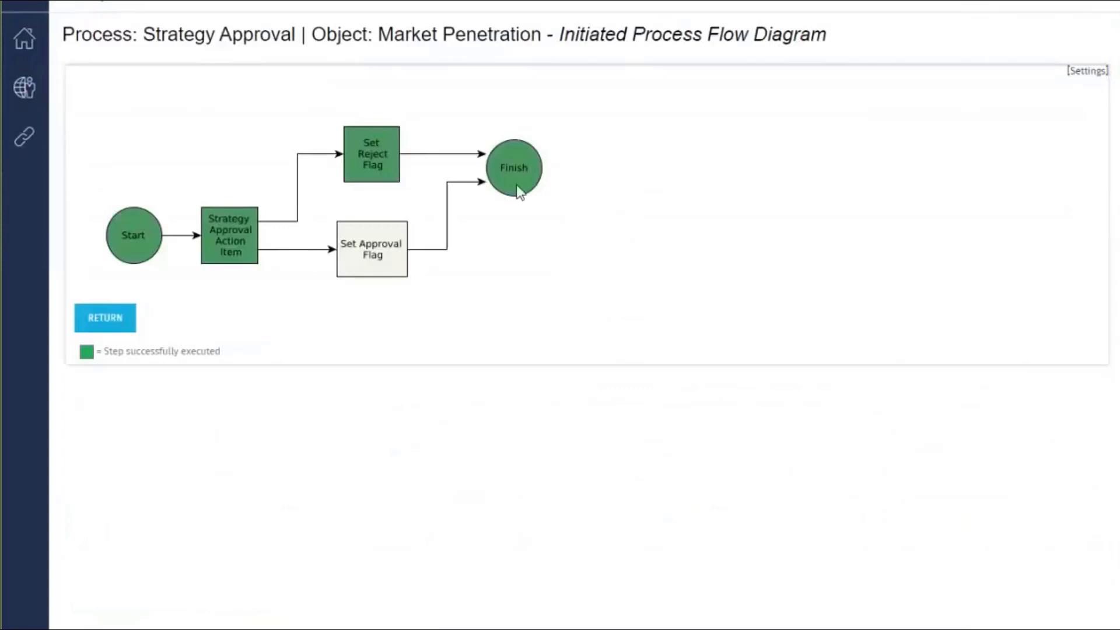
{"action": "left_click", "coordinate": [108, 320]}
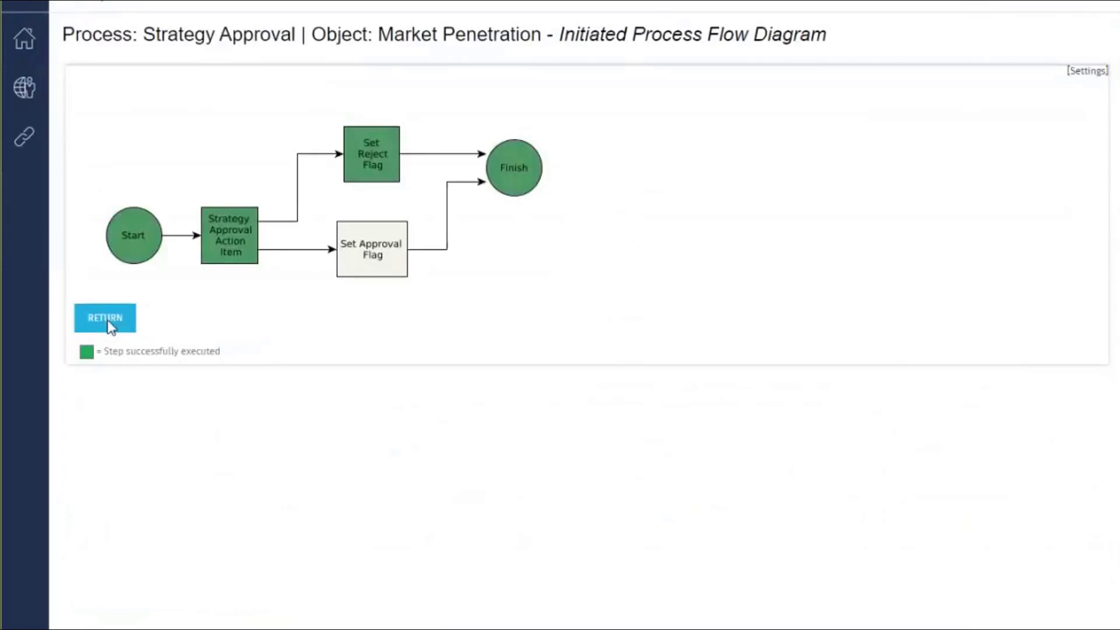